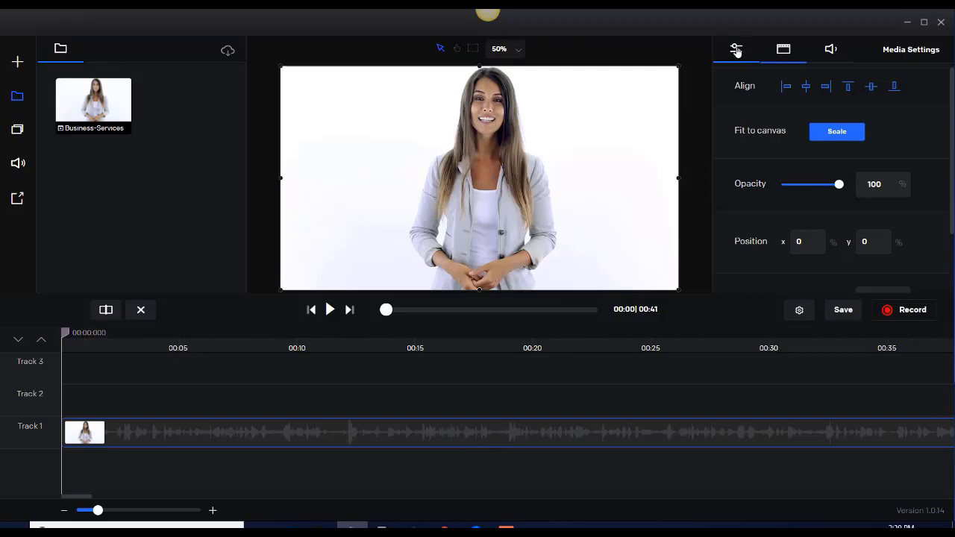
Set the project name to Dantest in the project settings.
click(737, 50)
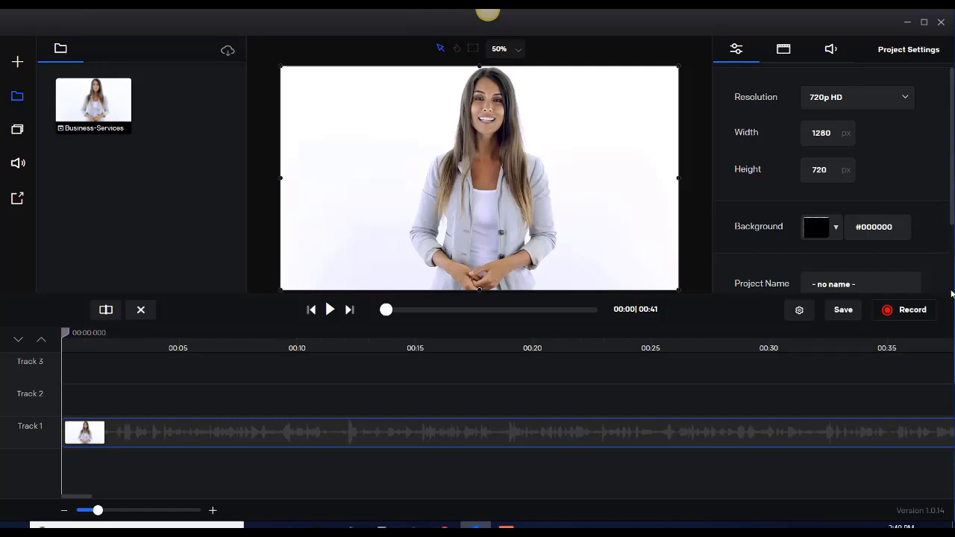
scroll(950, 292, down, 2)
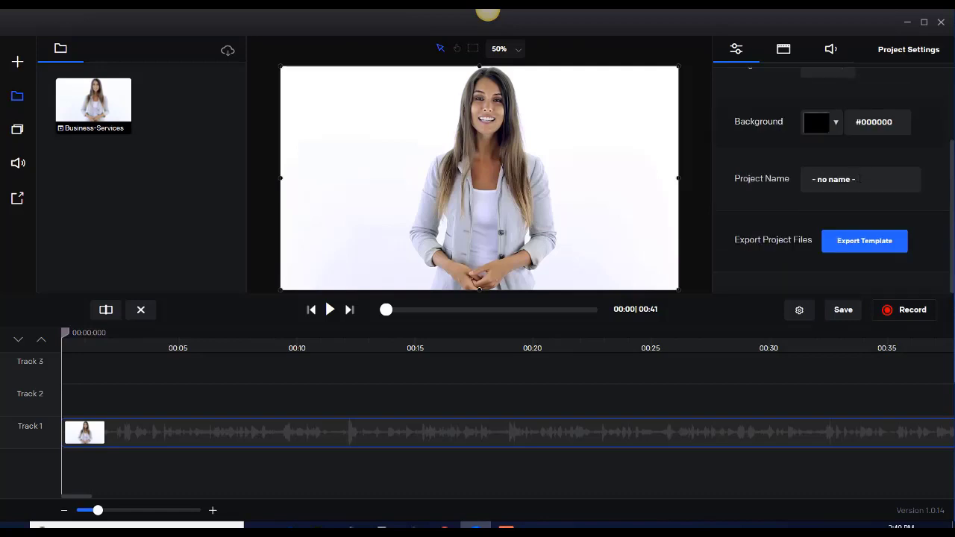
click(857, 179)
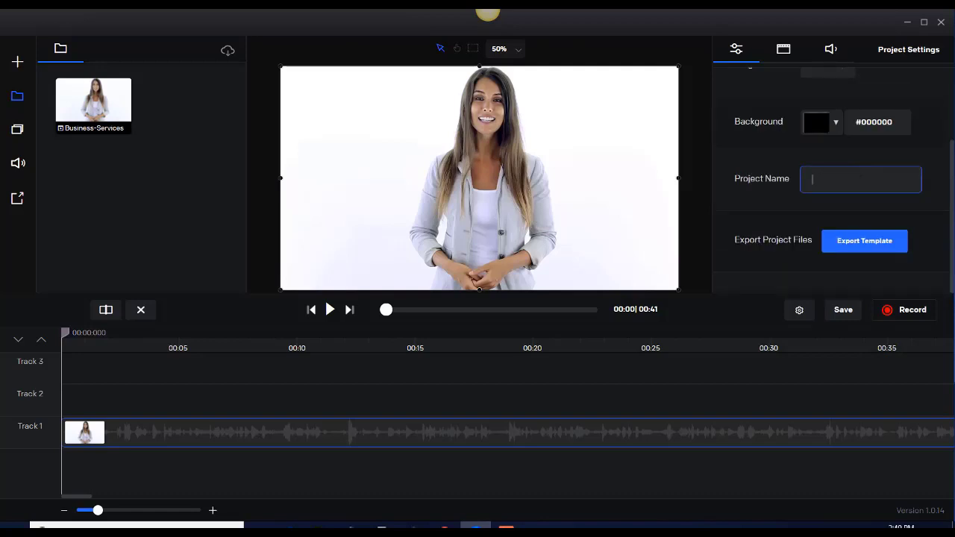
text(Dantest)
click(909, 209)
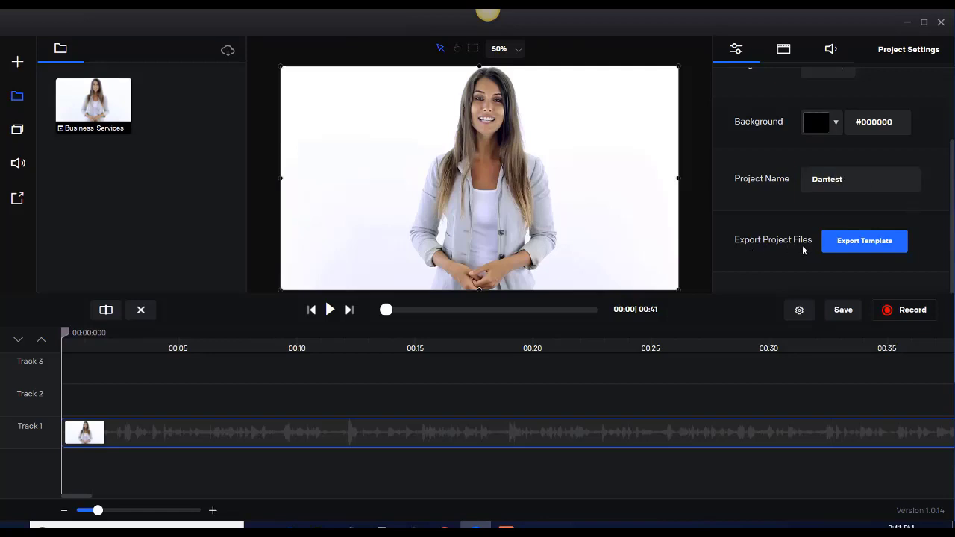
Start exporting the project as a template and choose the CREATE BY VIDELLO folder inside Videos as the destination.
click(866, 243)
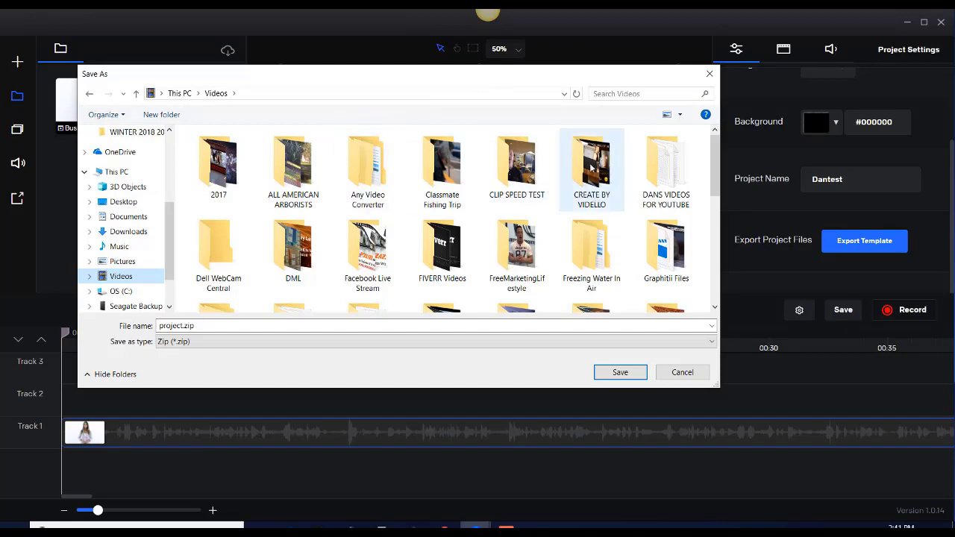
click(123, 173)
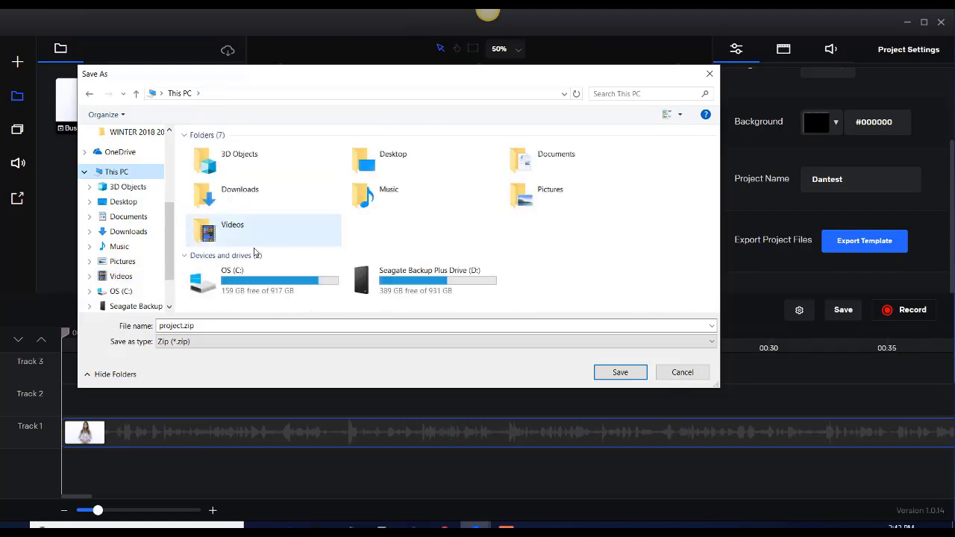
double_click(208, 236)
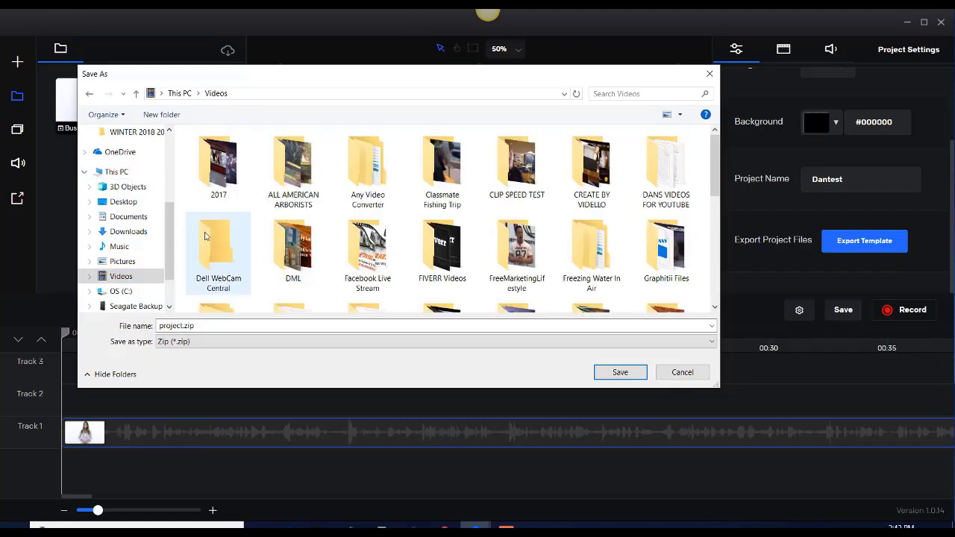
double_click(597, 171)
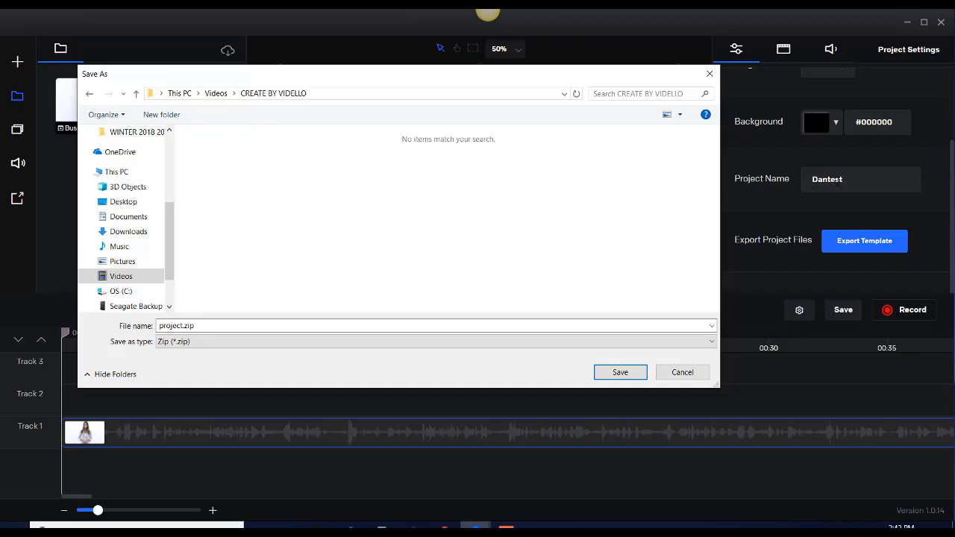
Name the exported template file Dantest.zip and save it.
click(184, 326)
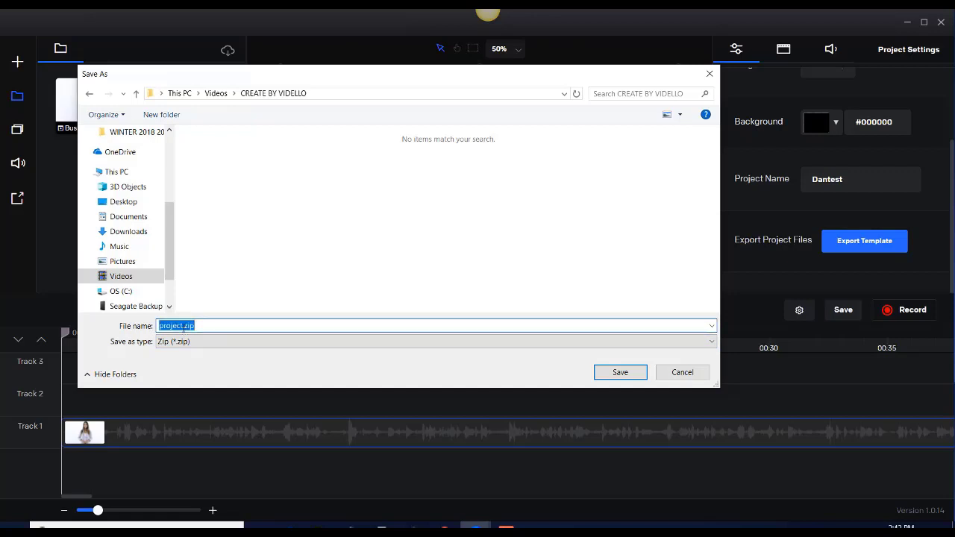
click(184, 326)
key(BackSpace)
key(BackSpace)
key(BackSpace)
key(BackSpace)
key(BackSpace)
key(BackSpace)
key(BackSpace)
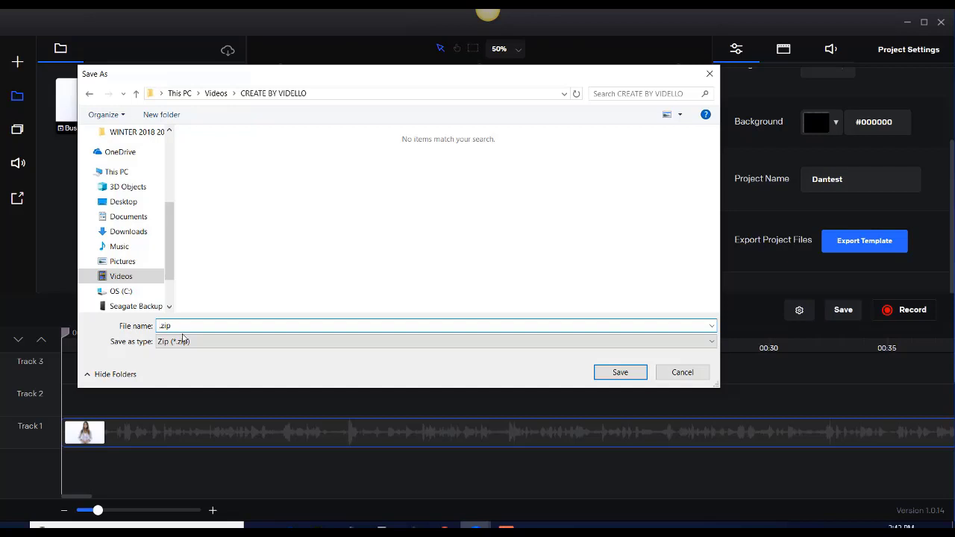
text(Dantest)
click(618, 373)
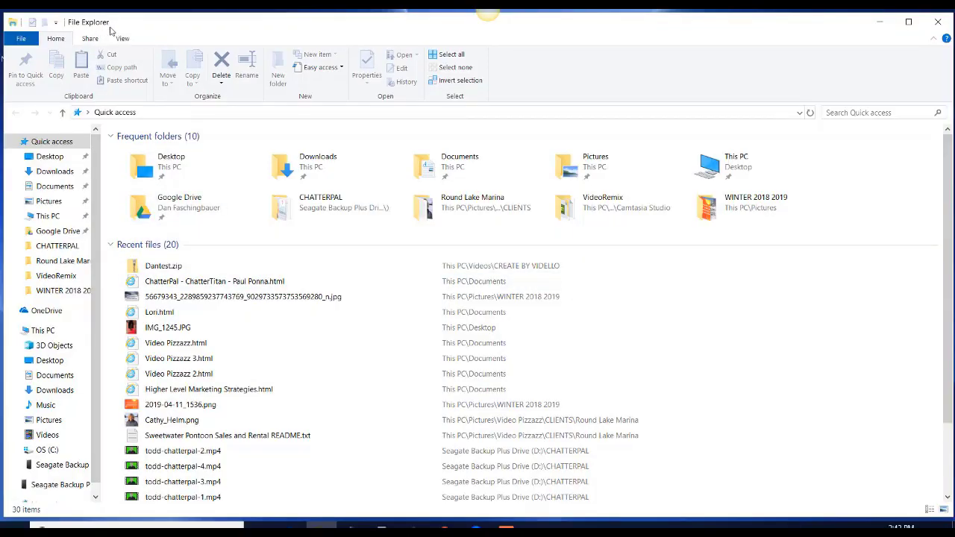
In File Explorer, open the CREATE BY VIDELLO folder inside Videos to check for the exported file.
click(45, 331)
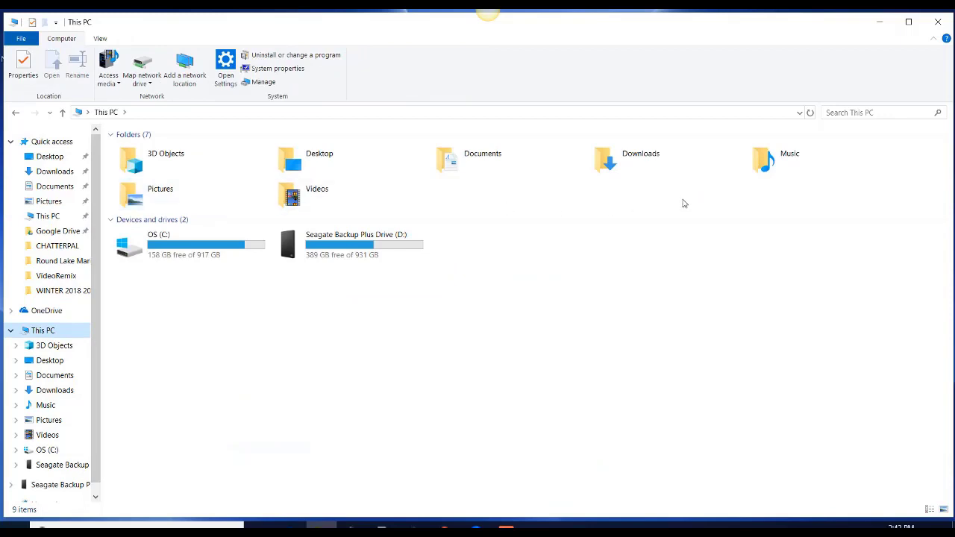
click(295, 203)
double_click(295, 203)
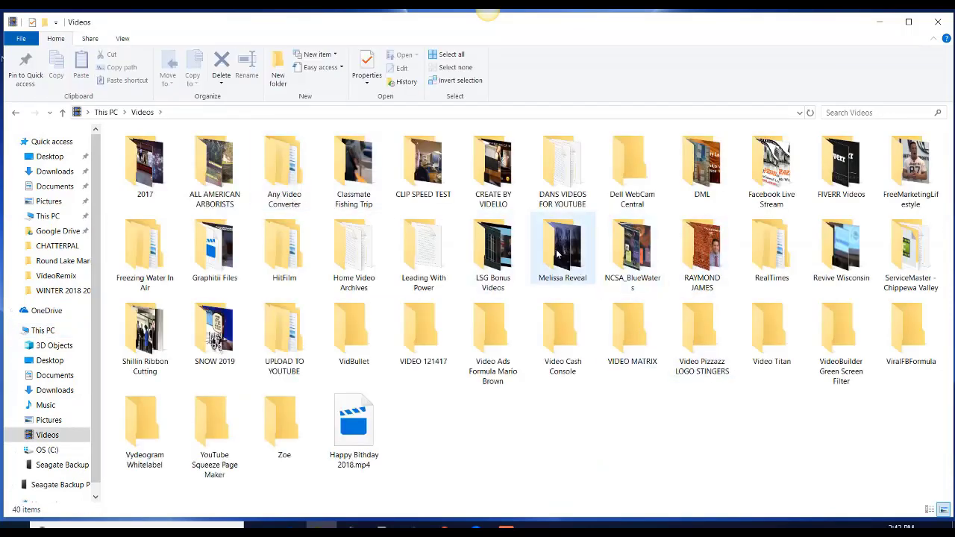
double_click(497, 175)
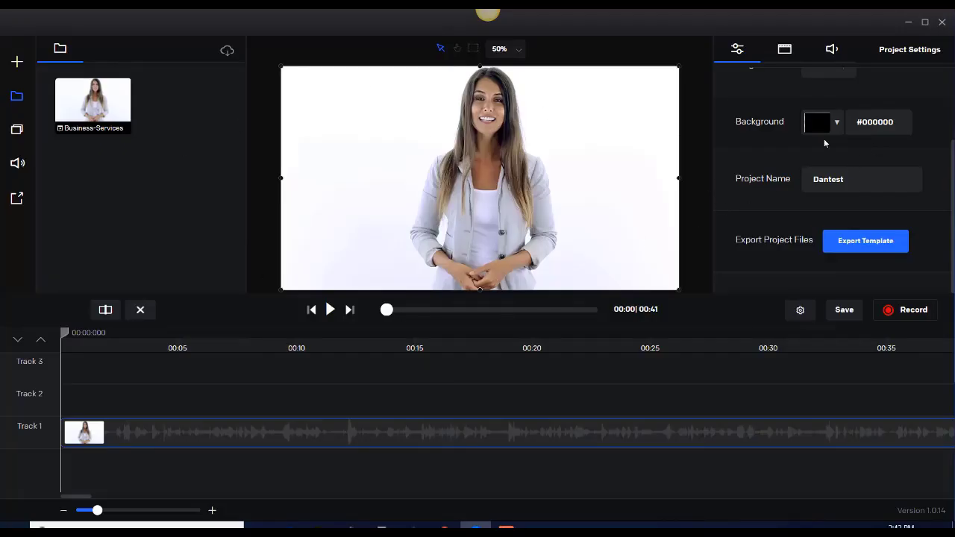
Exit the open project without saving and import Dantest.zip from the CREATE BY VIDELLO folder as a template.
click(942, 25)
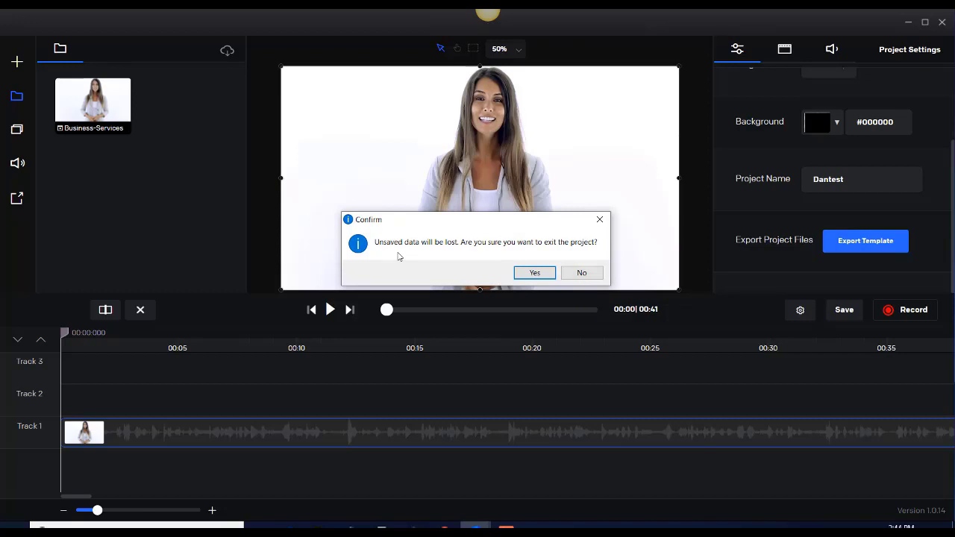
click(537, 274)
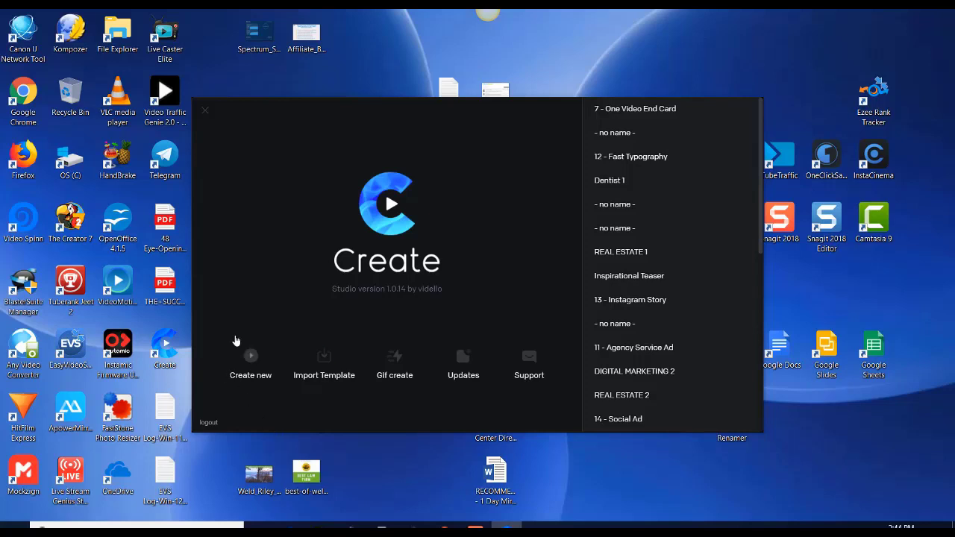
click(322, 359)
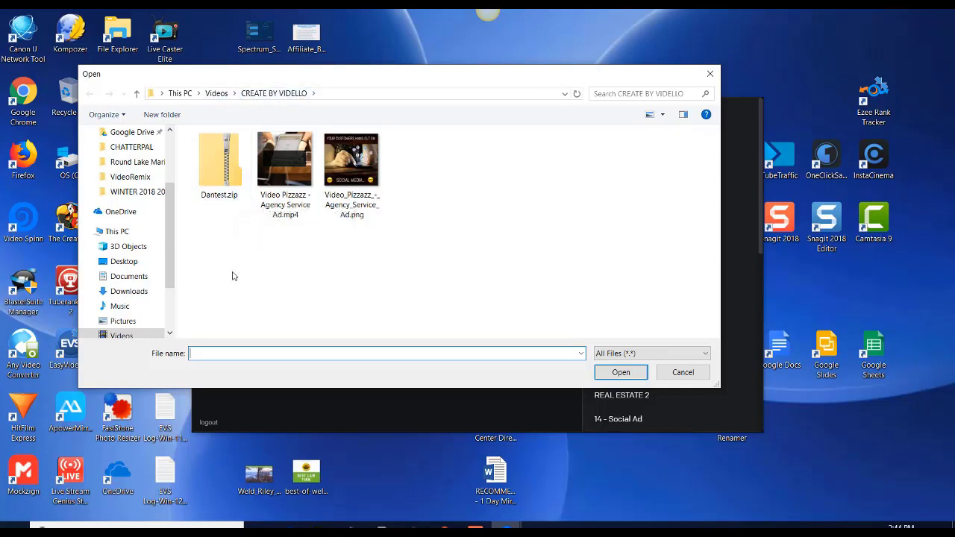
click(224, 173)
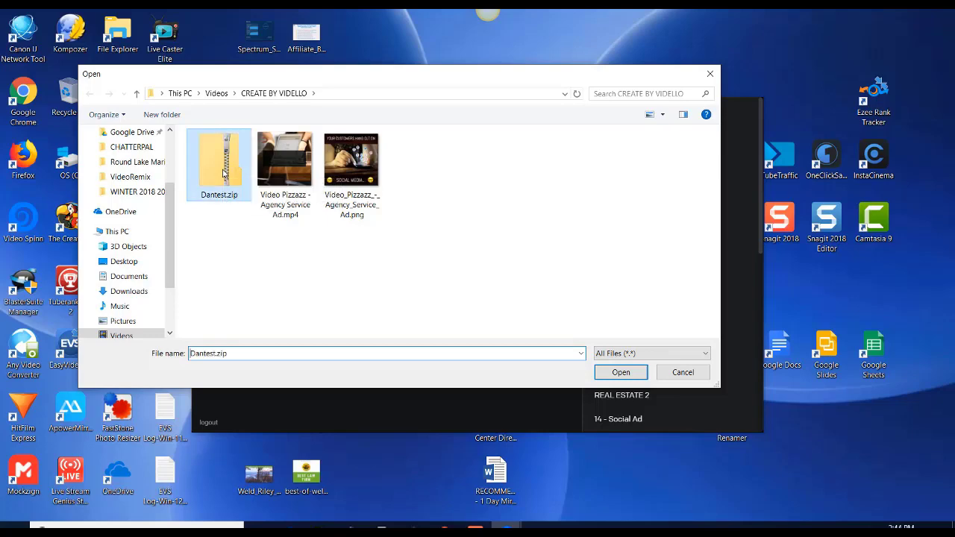
click(619, 375)
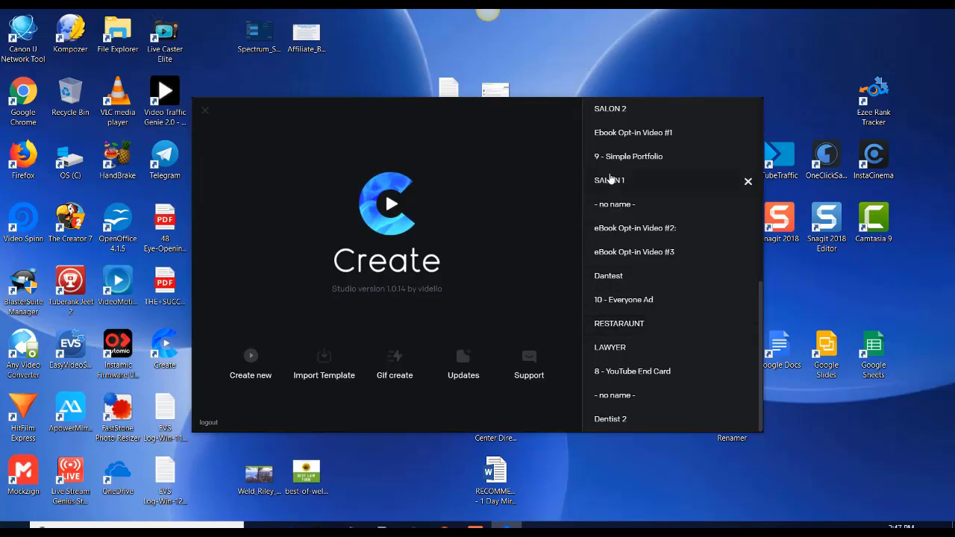
Open the Dantest project from the project list to inspect it, and exit it without saving.
click(609, 276)
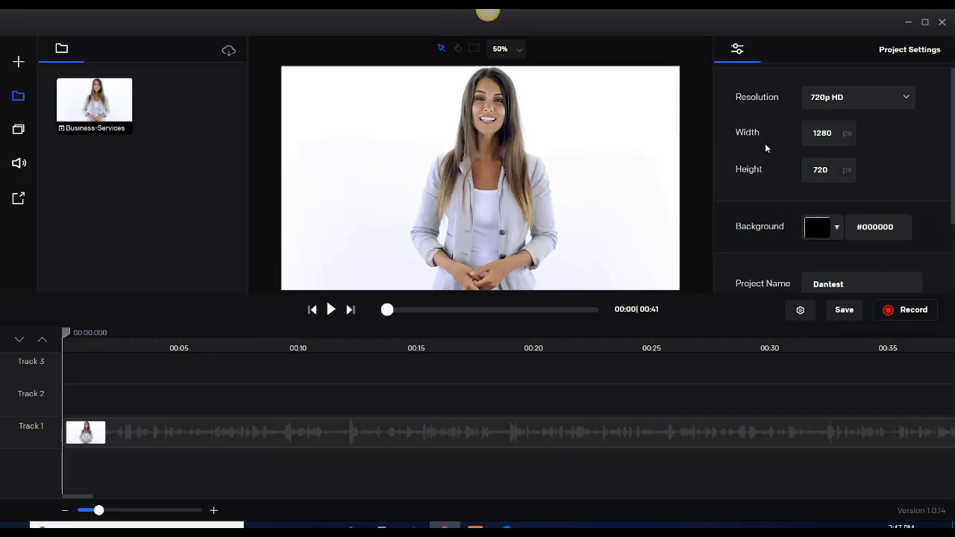
click(942, 22)
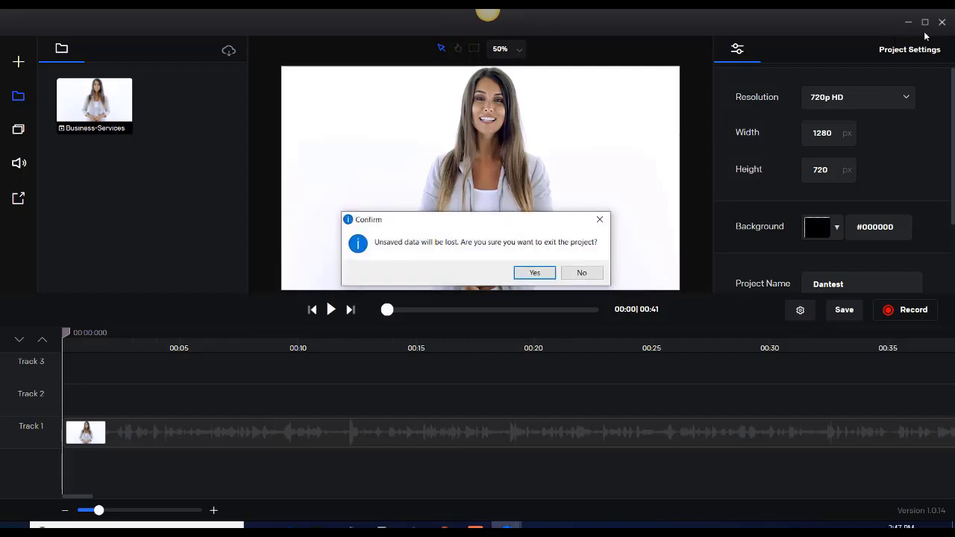
click(533, 274)
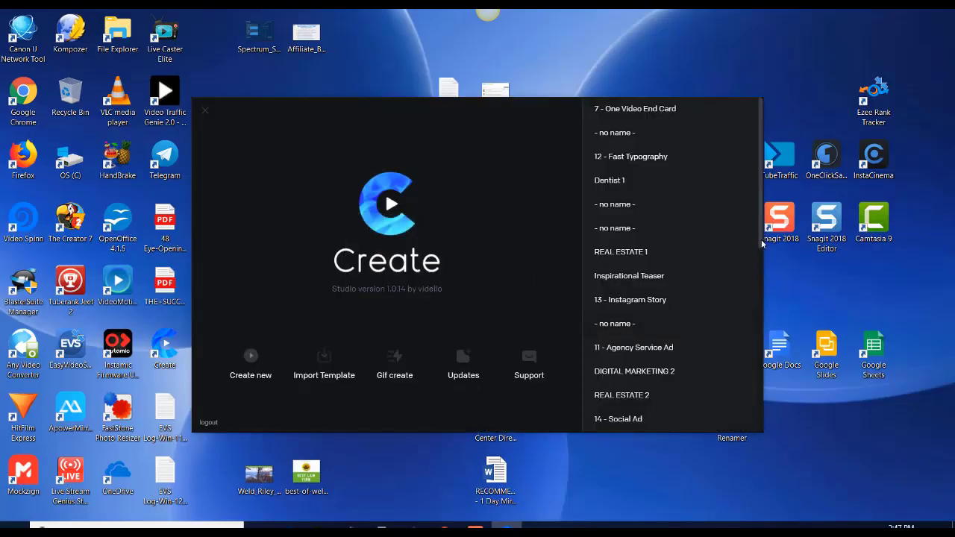
Delete the Dantest project from the project list and look through the remaining projects.
scroll(759, 313, down, 5)
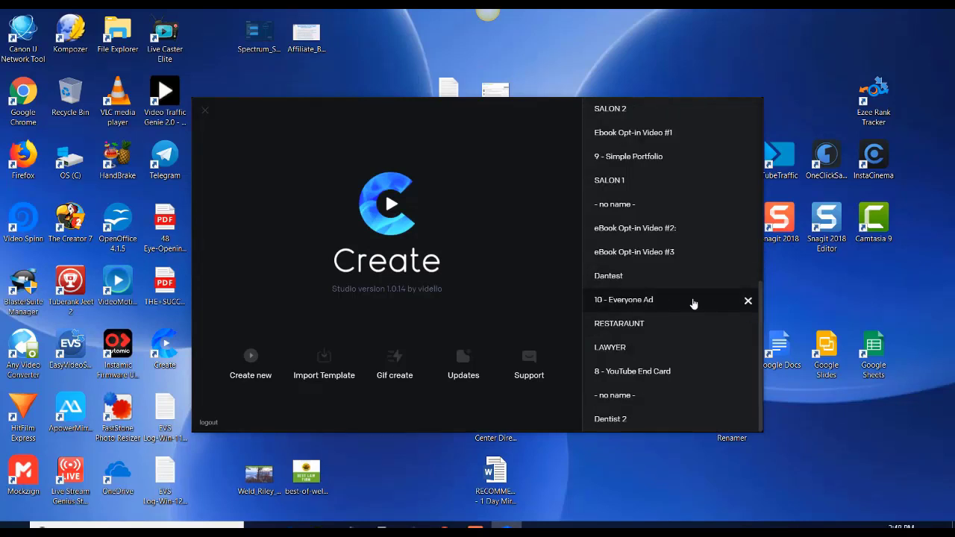
click(748, 278)
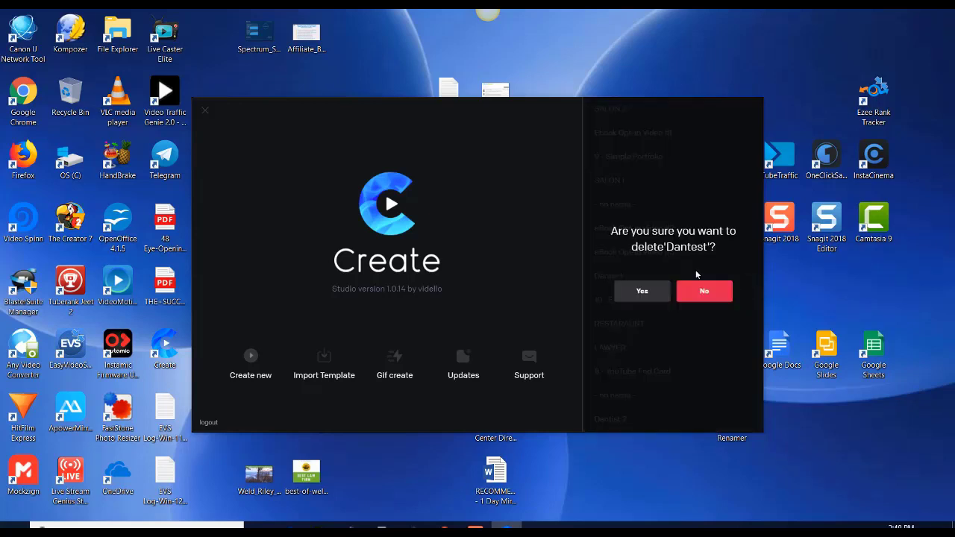
click(642, 295)
scroll(747, 312, down, 8)
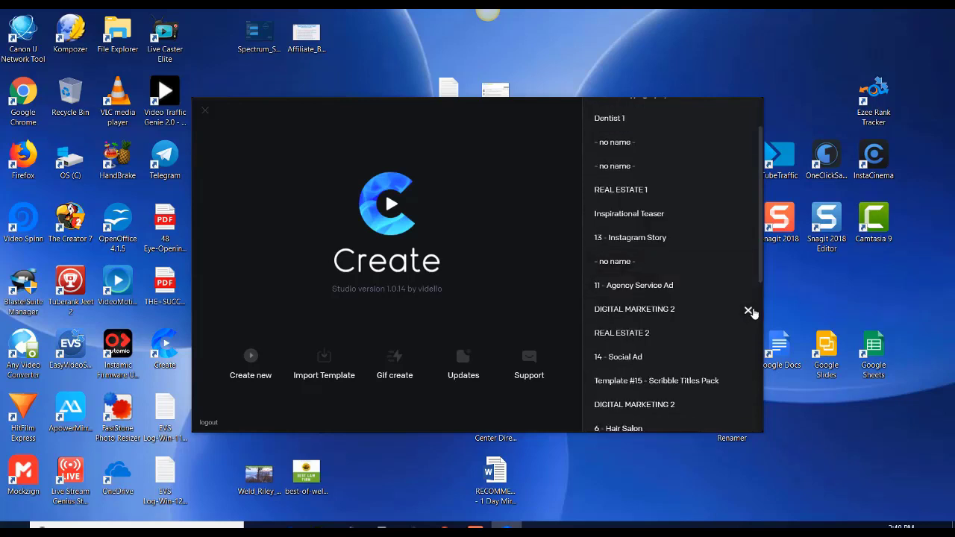